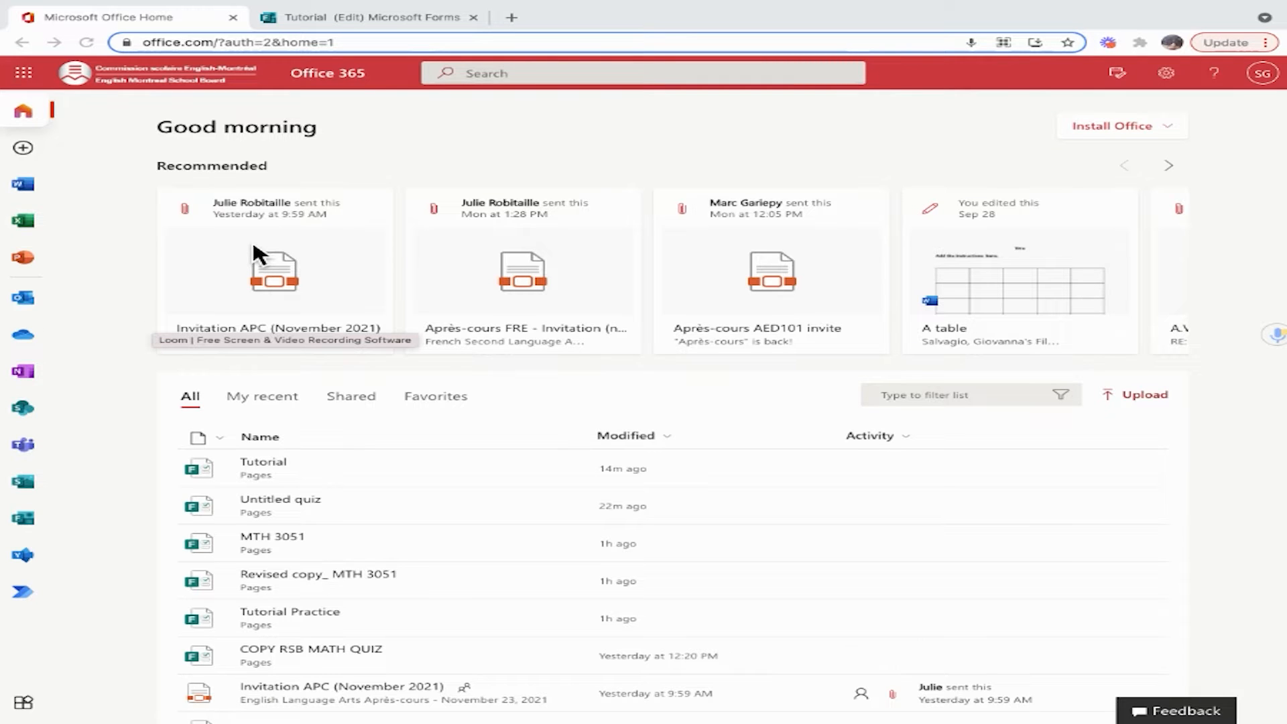
Open Microsoft Forms from the Office 365 home page
click(23, 521)
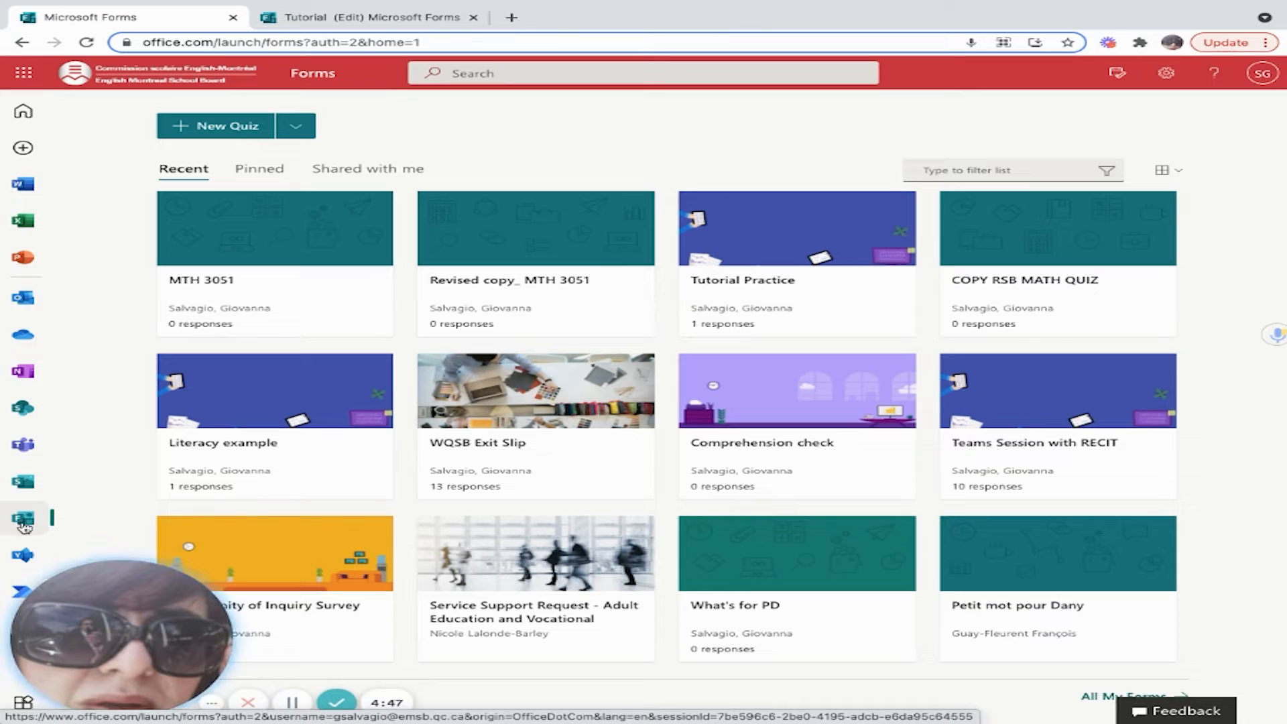
mouse_move(147, 594)
mouse_down()
mouse_move(298, 592)
mouse_move(146, 596)
mouse_up()
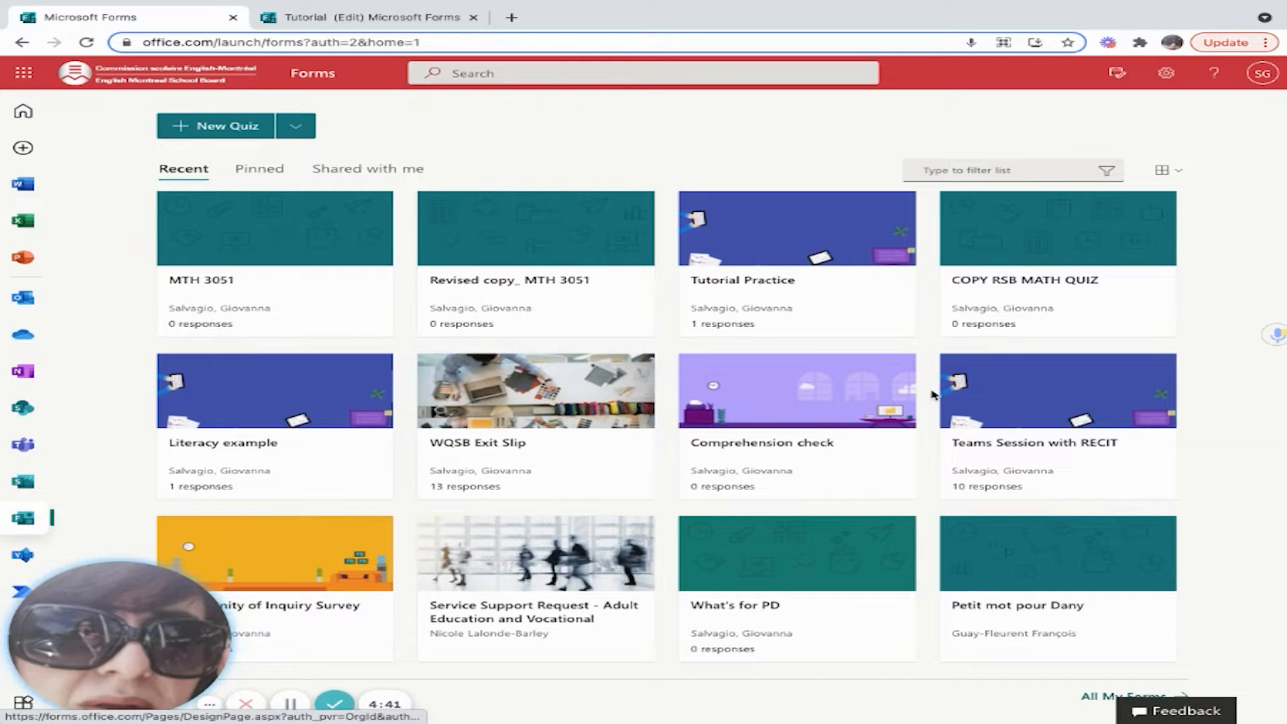
Display the recent forms as a list and return them to tiles
click(1180, 172)
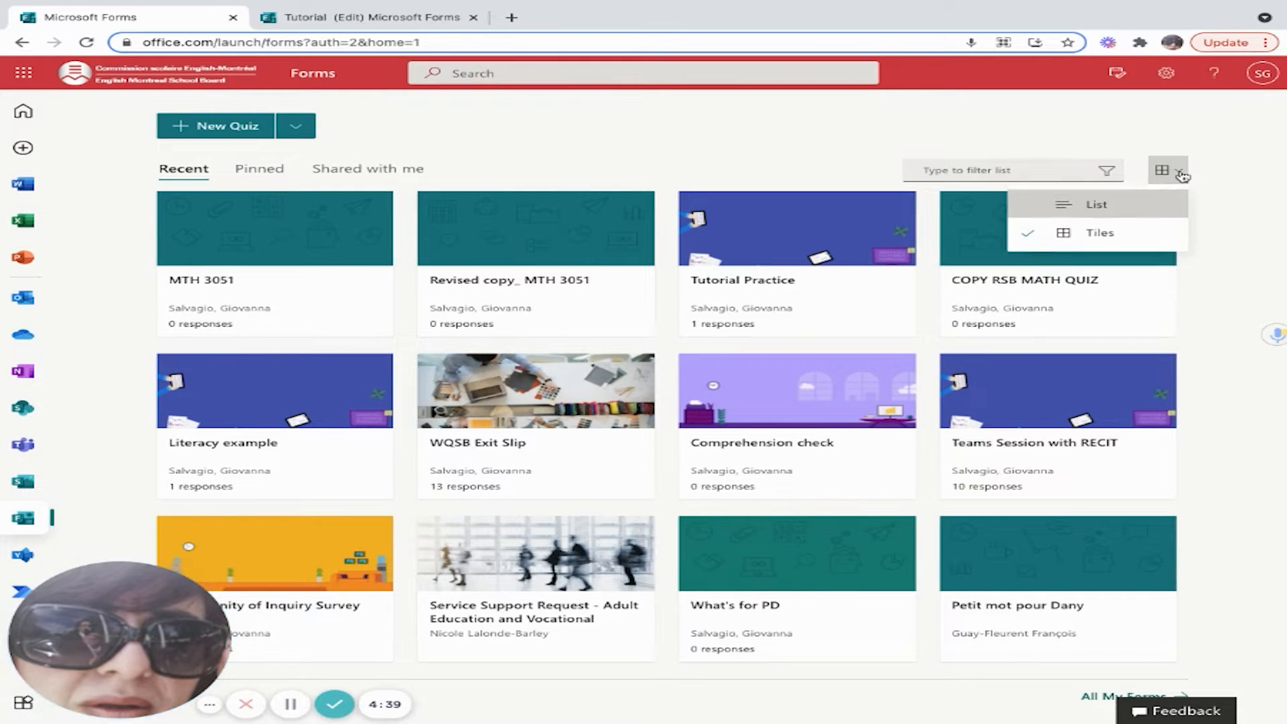
click(1123, 206)
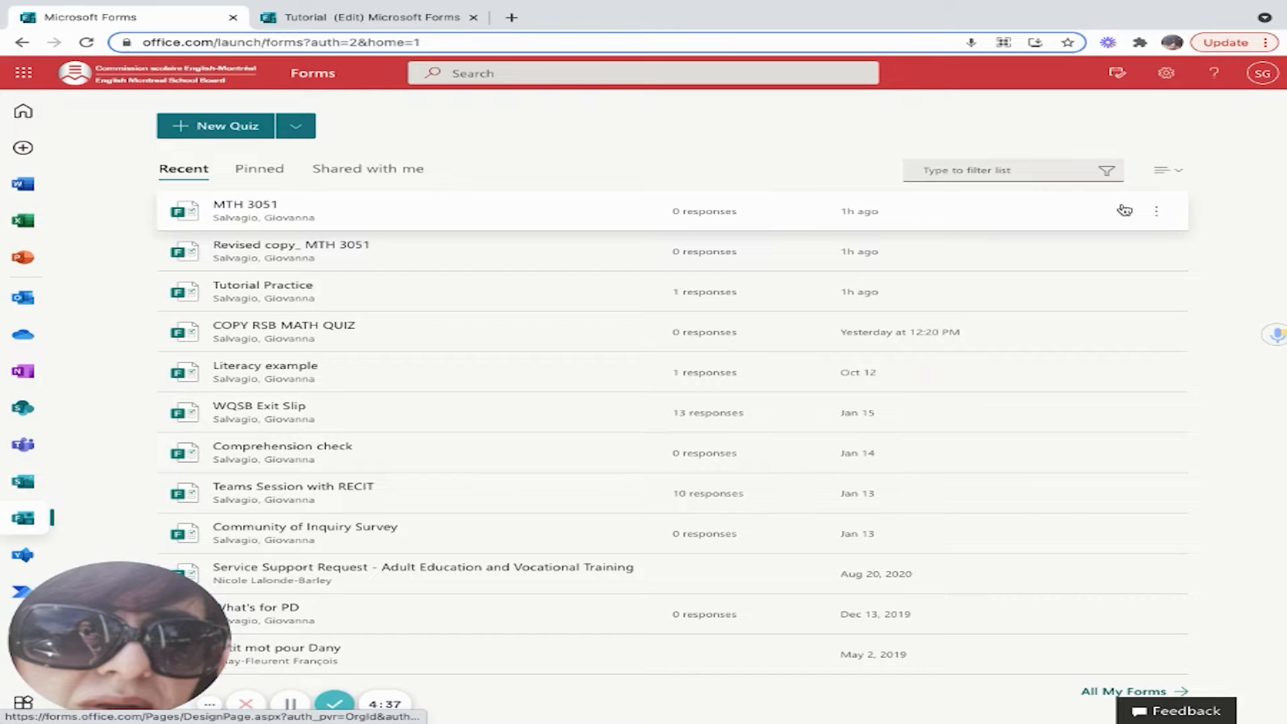
click(1169, 171)
click(1116, 234)
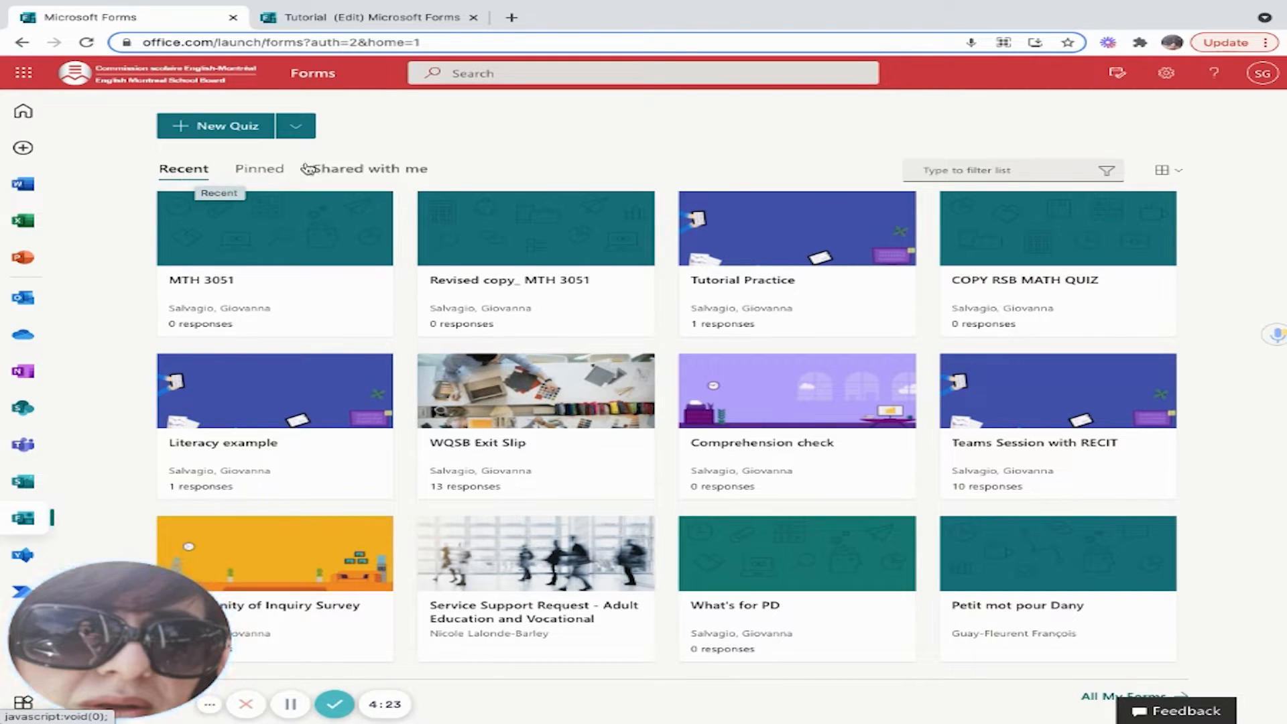
Look through the pinned forms and the forms shared with me, and return to the recent forms
click(261, 170)
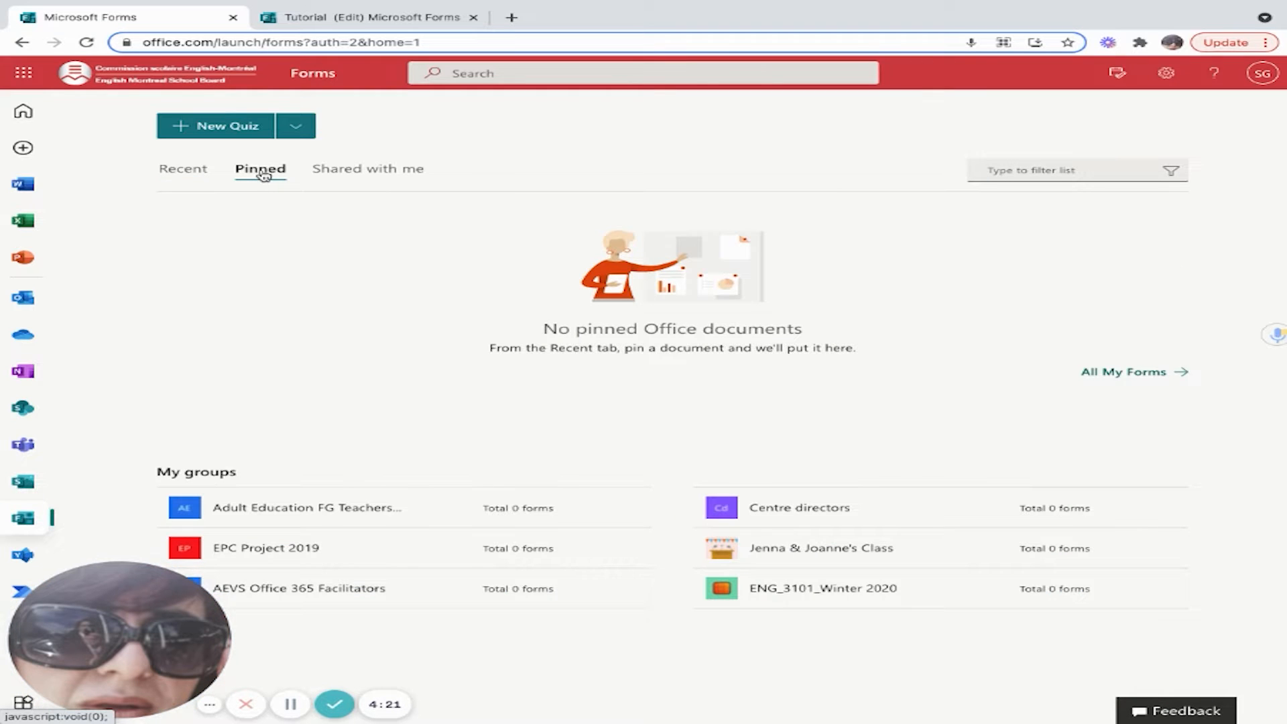
click(351, 171)
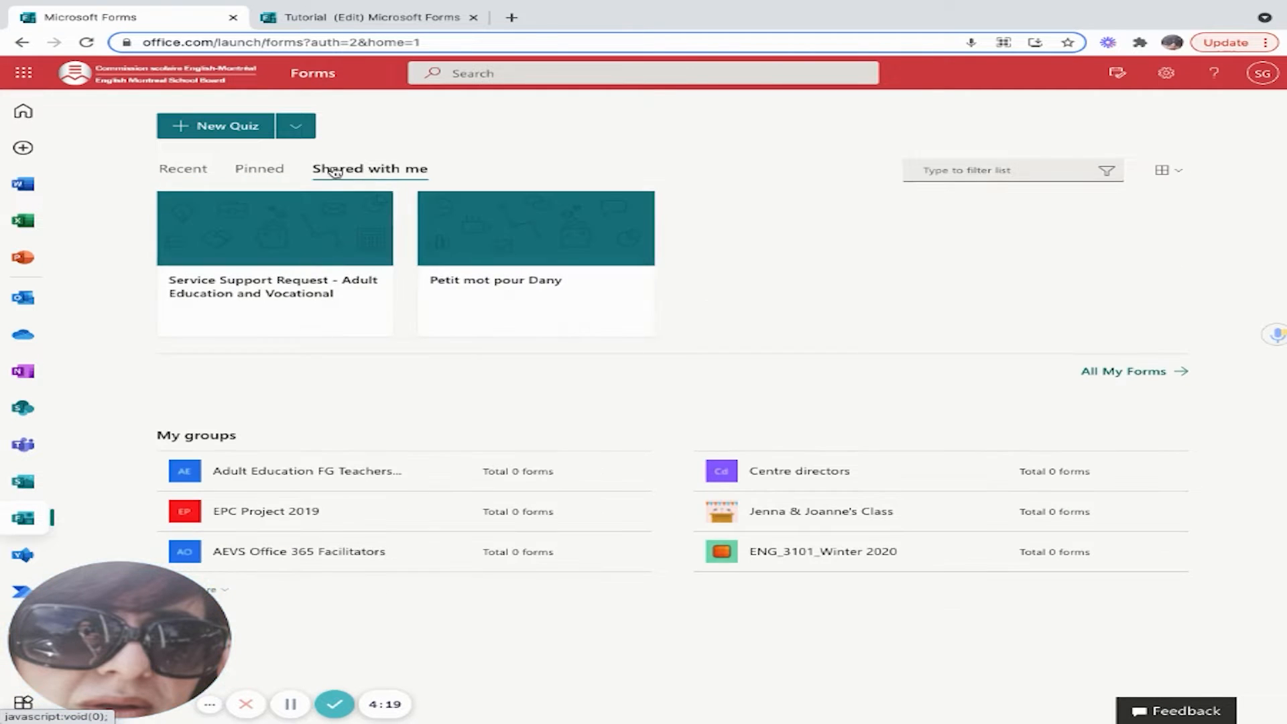
click(249, 172)
click(183, 171)
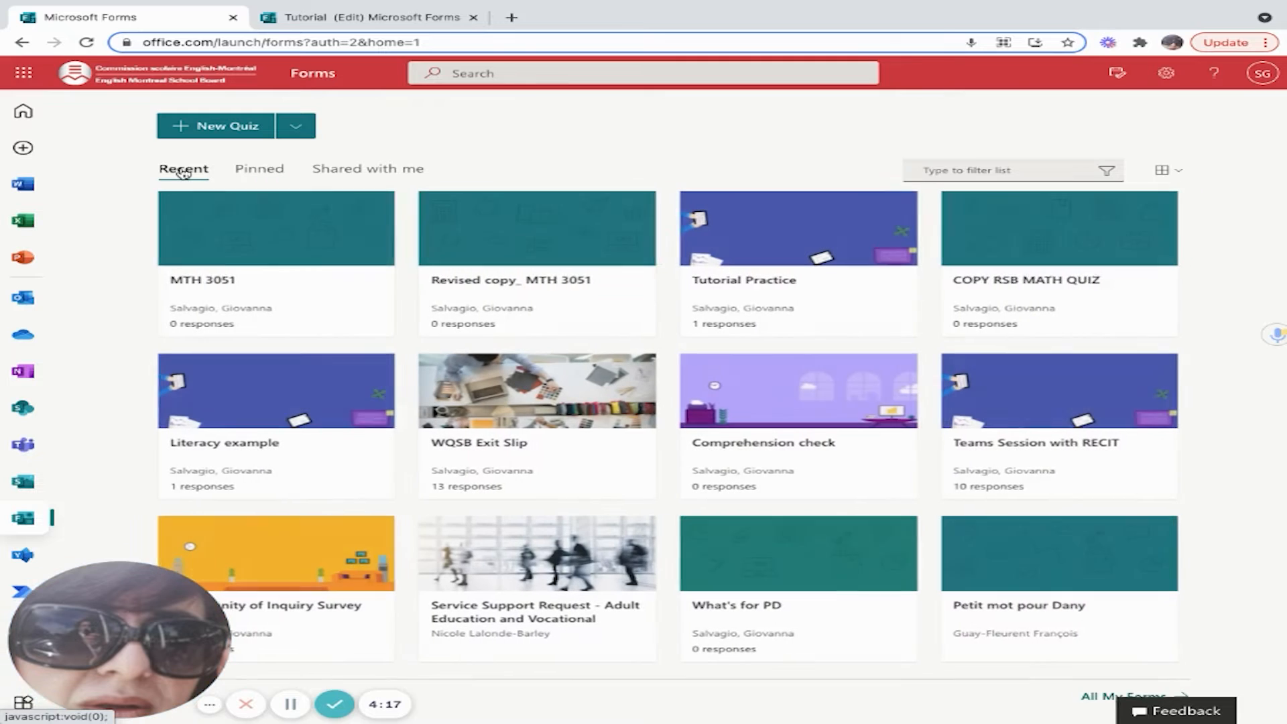
click(270, 171)
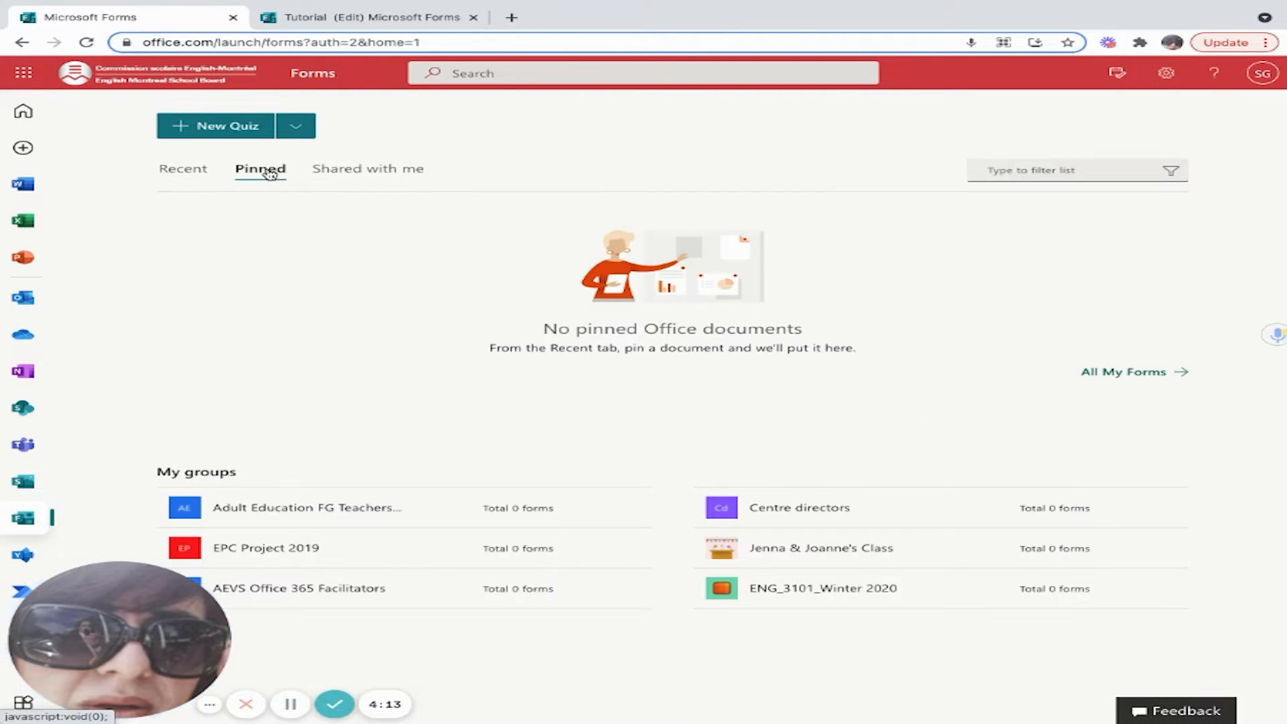
click(183, 173)
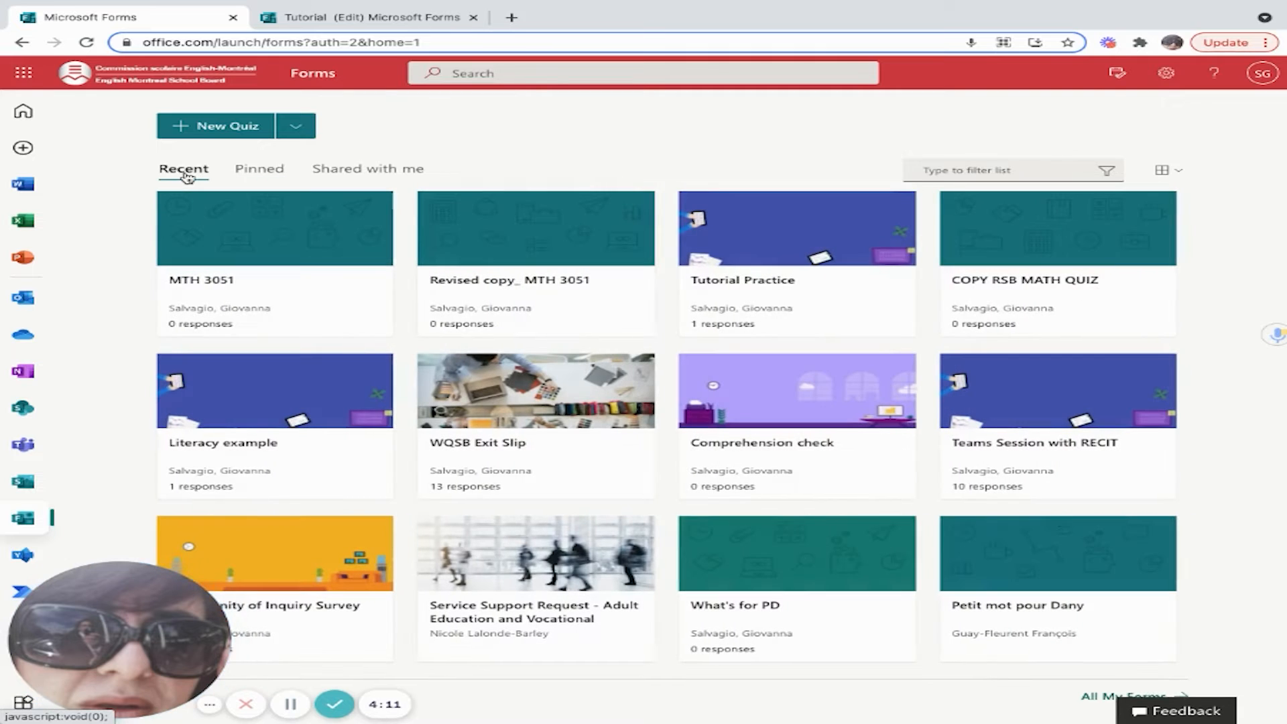
Examine the actions available for the MTH 3051 form and the other creation option besides a new quiz
mouse_move(356, 264)
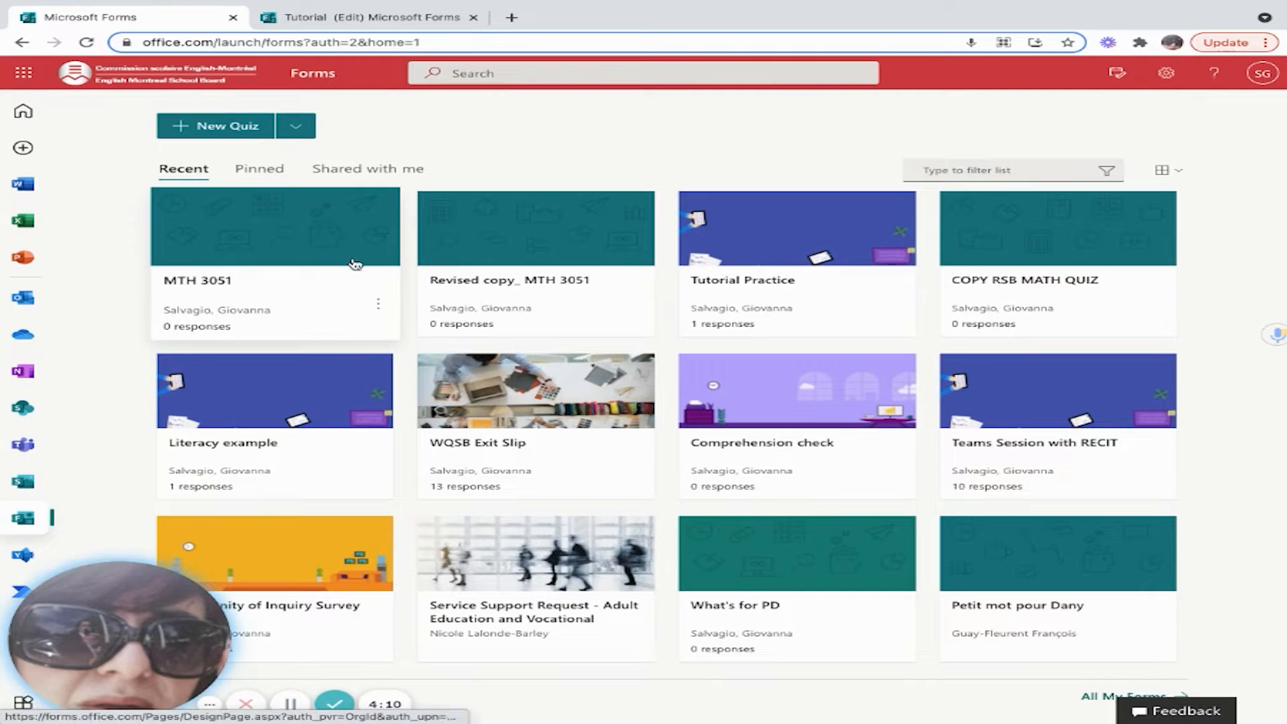
click(384, 311)
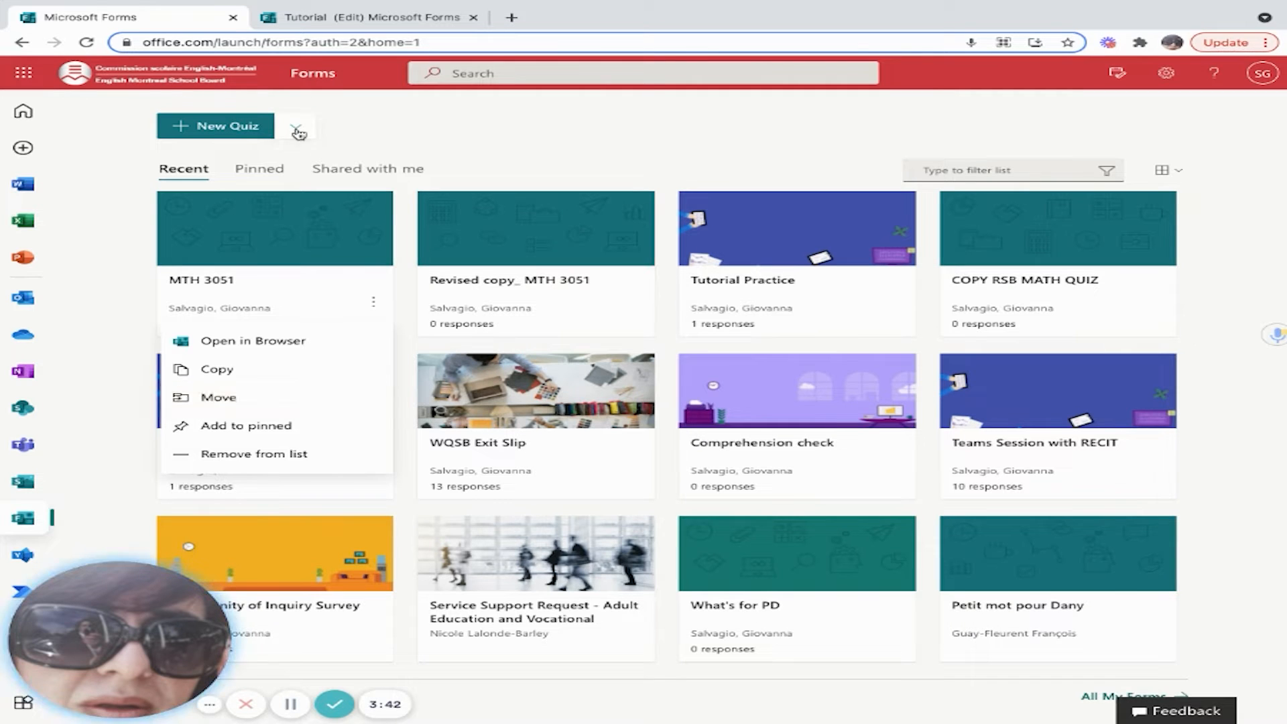
click(296, 127)
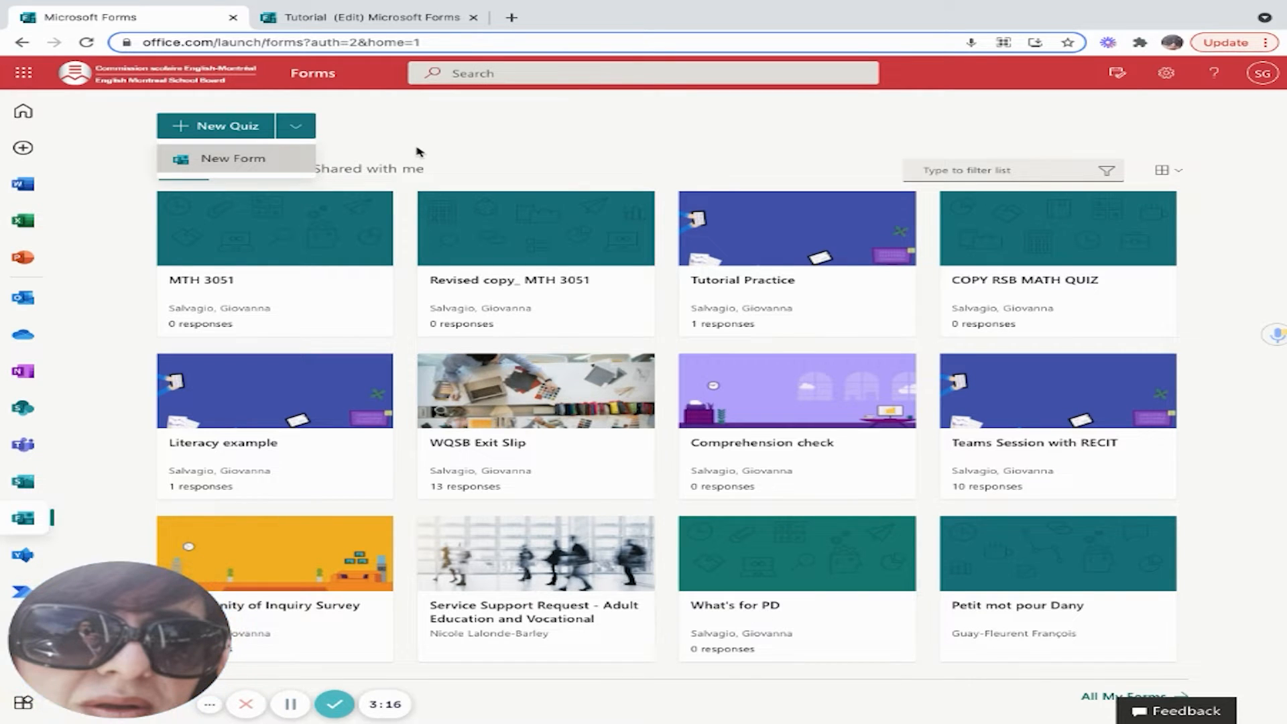
click(333, 123)
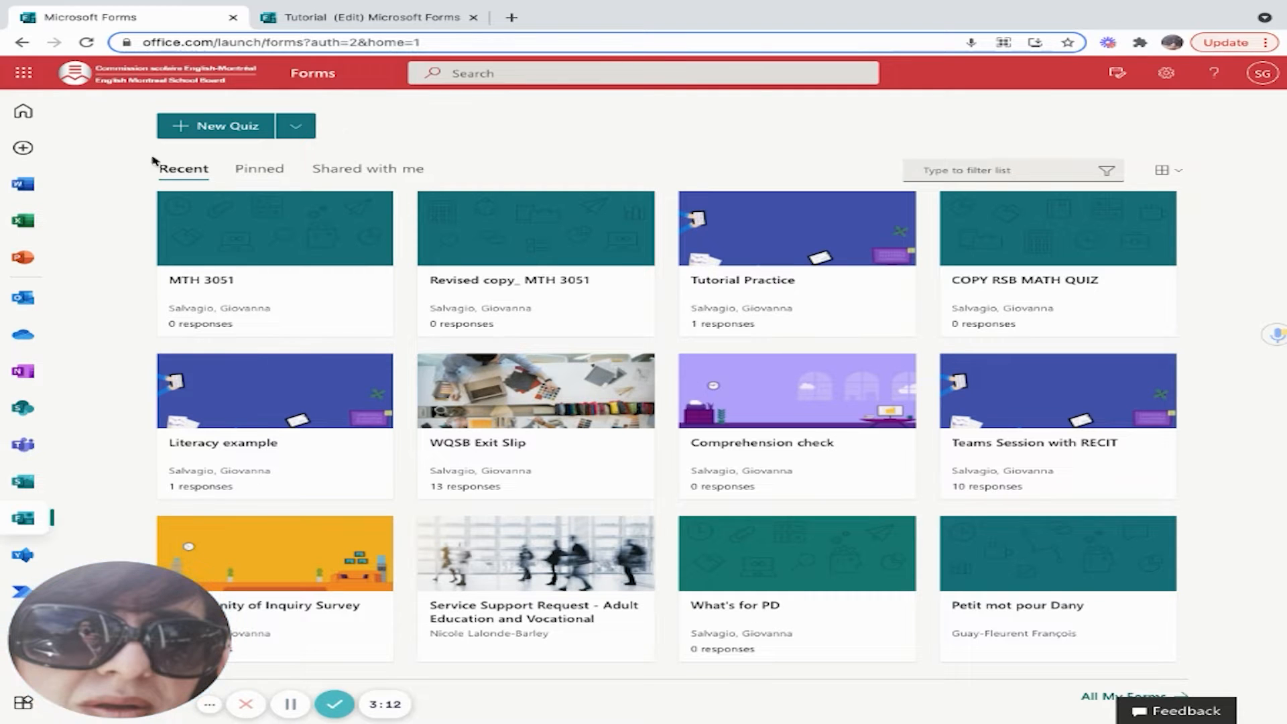
Create a new quiz titled "Tutorial" with the description "Ms forms"
click(206, 126)
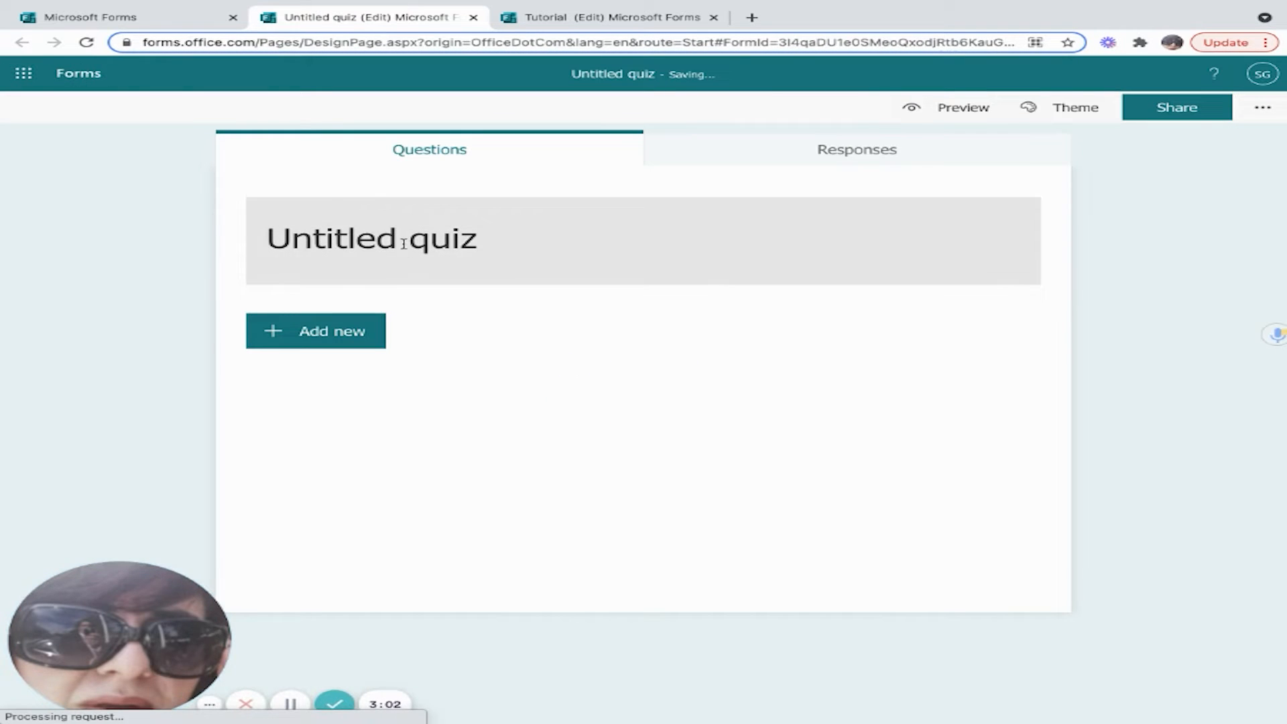
click(445, 240)
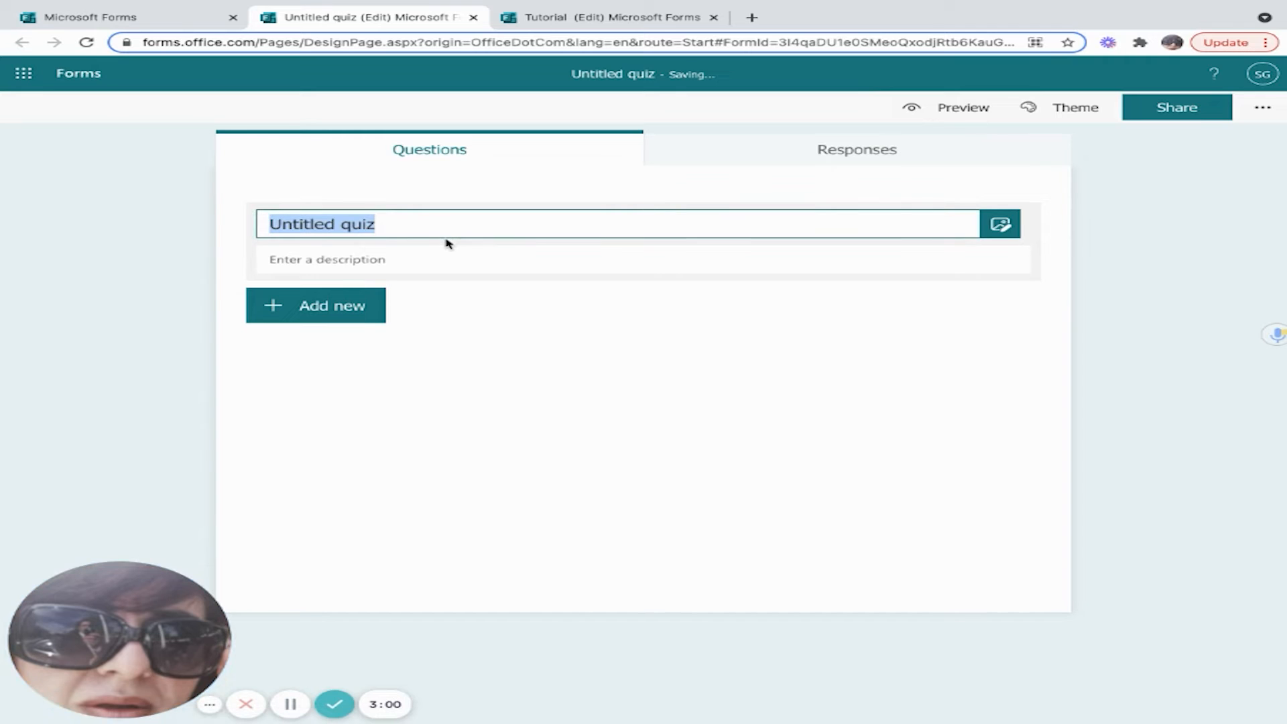
text(Tu)
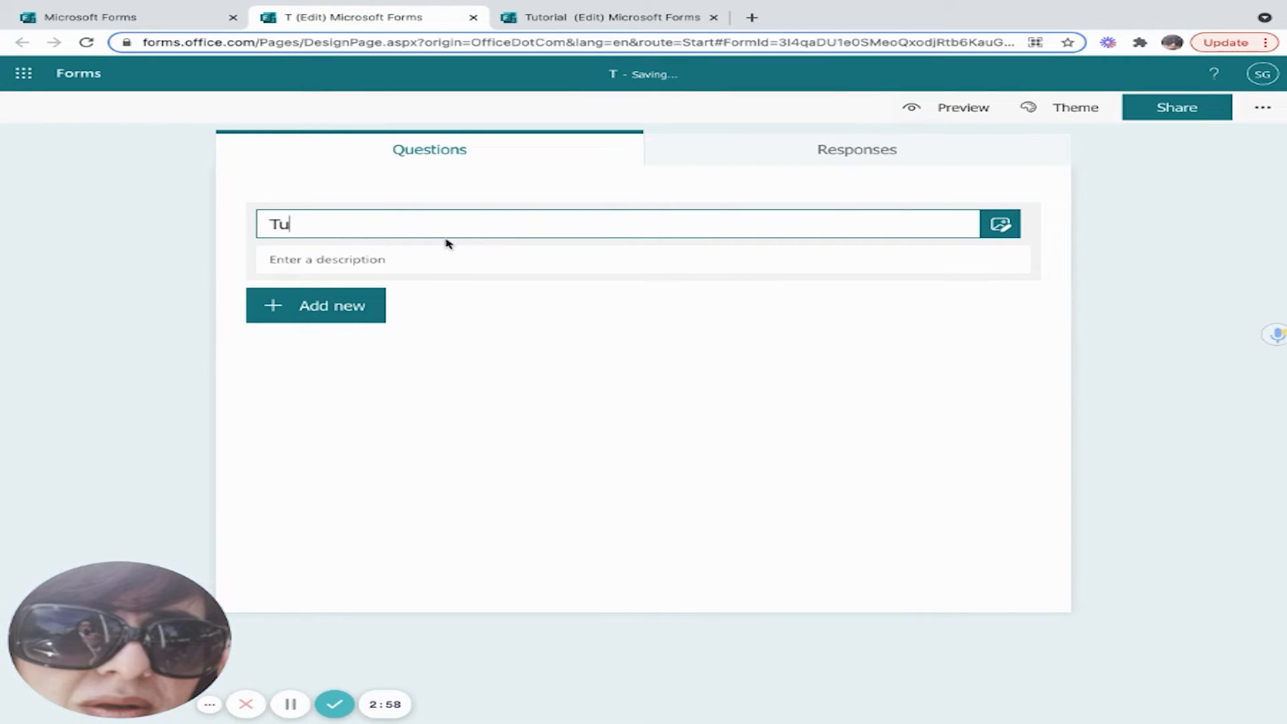
text(rori)
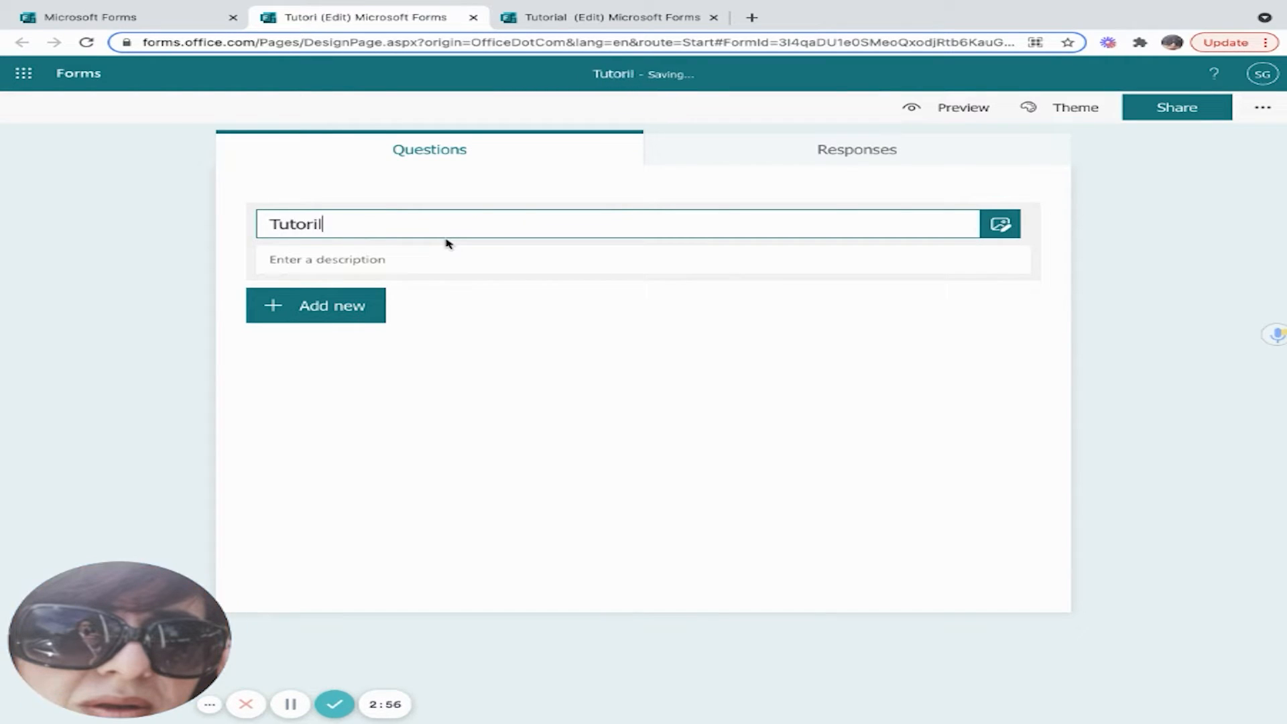
text(al)
click(410, 259)
text(M)
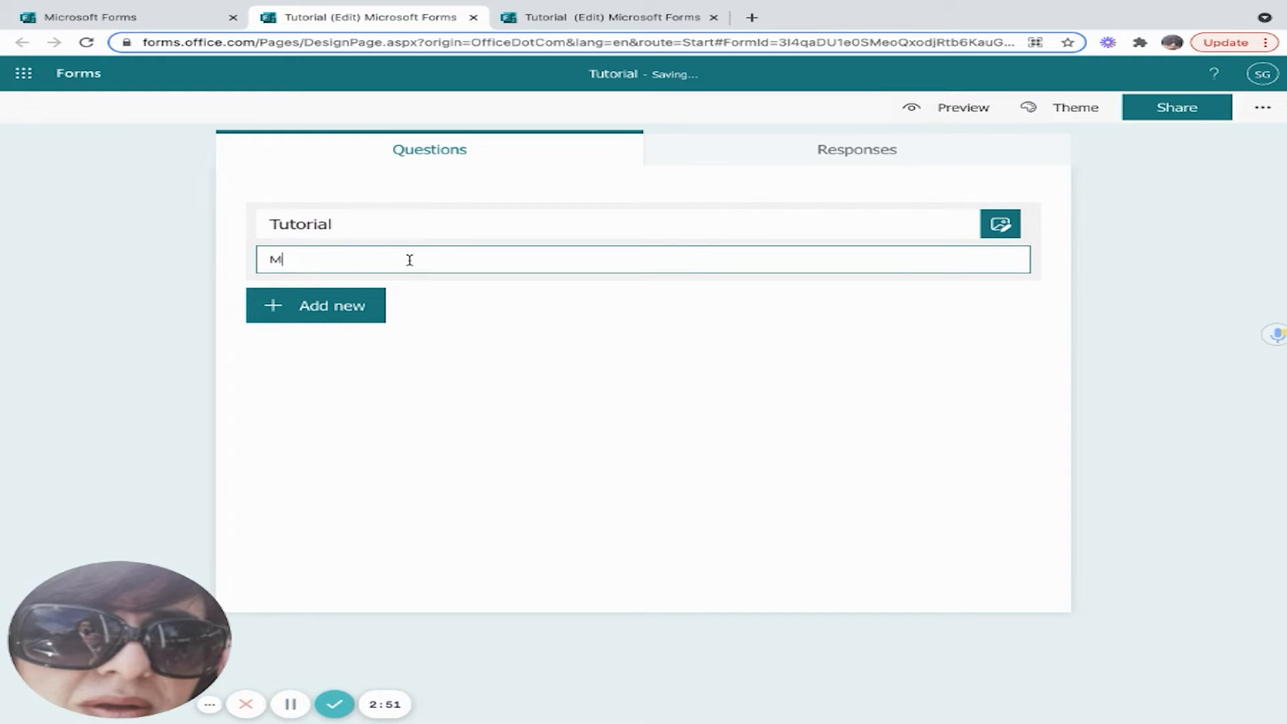
text(s forms)
Search Bing images for "quiz" and add the green hanging Quiz sign picture beside the quiz title
click(1001, 225)
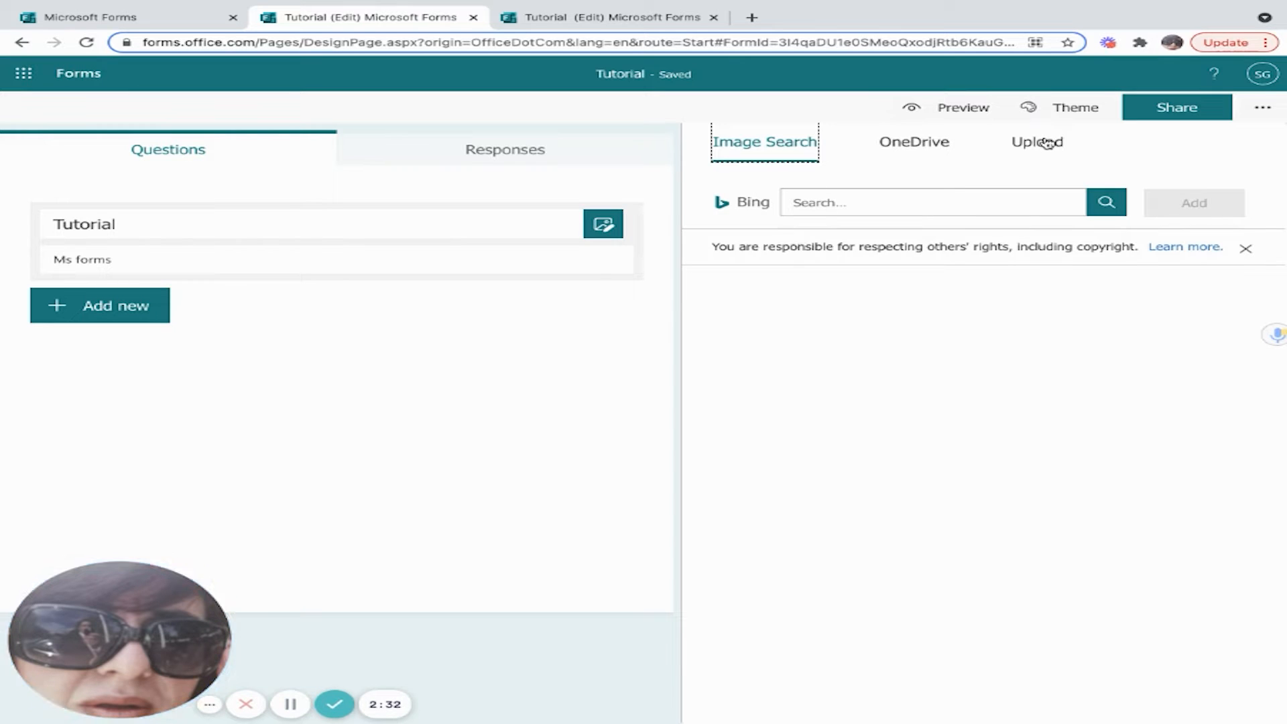
click(843, 200)
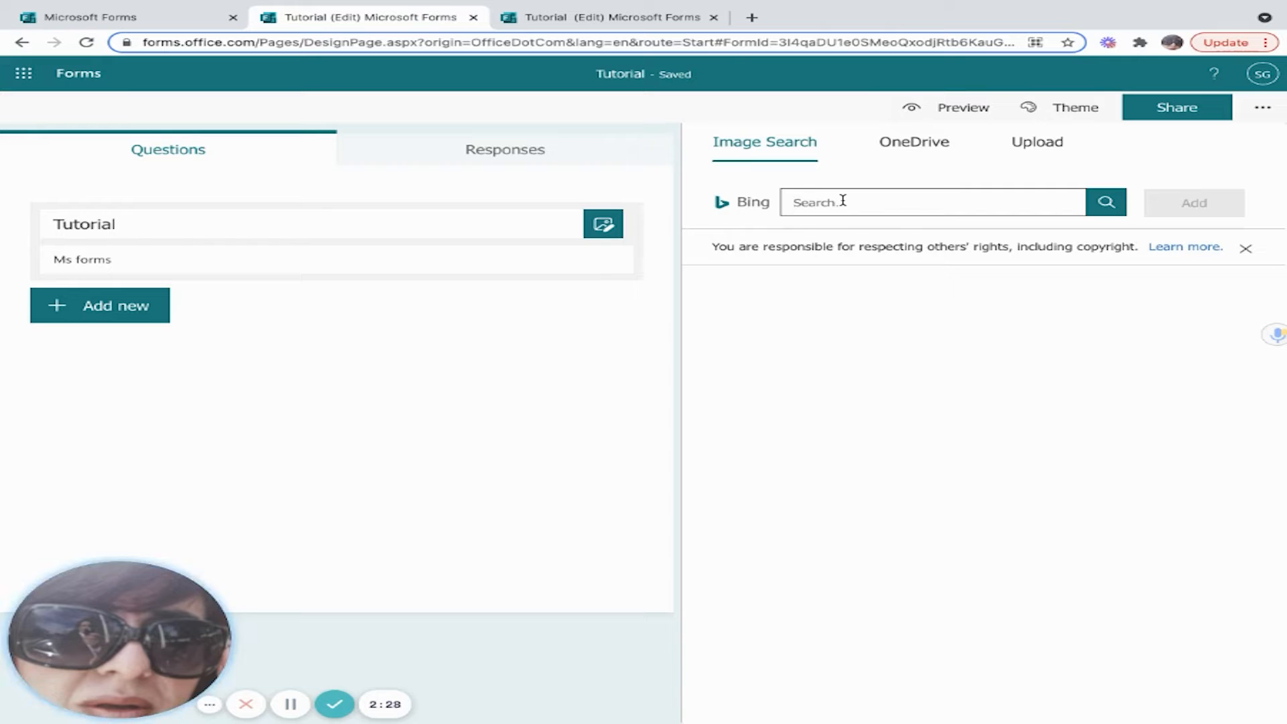
text(quiz)
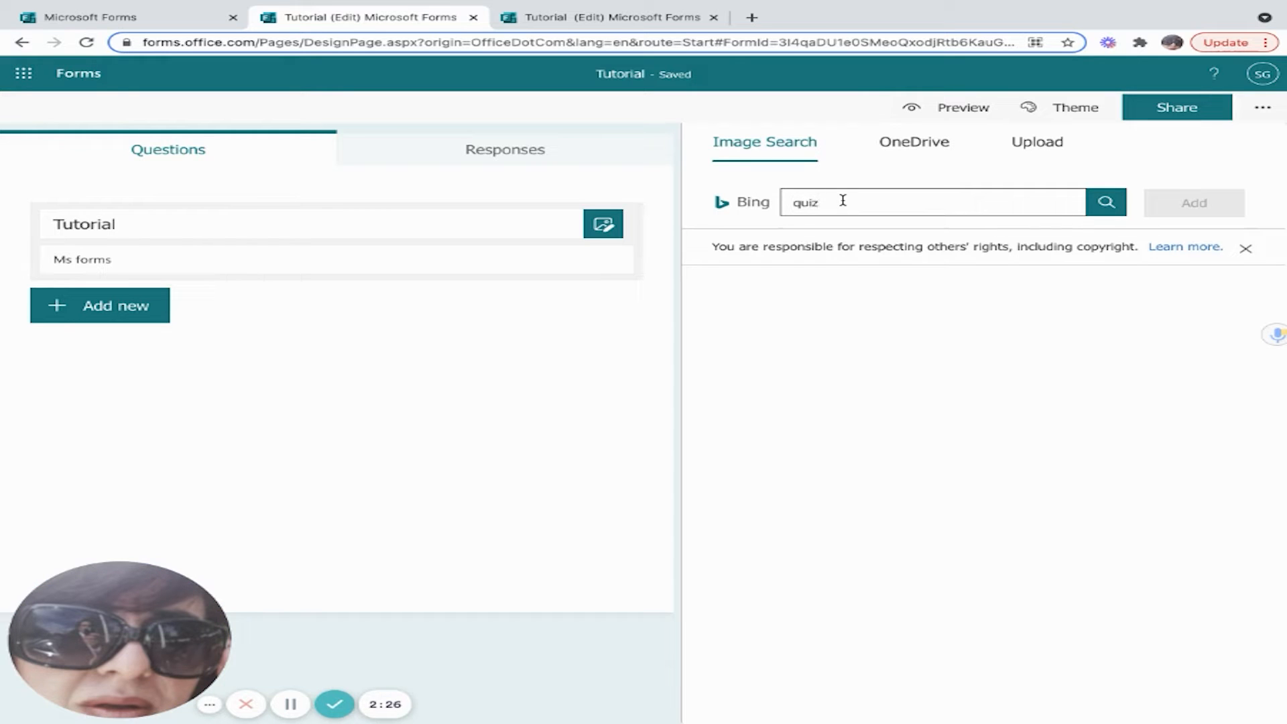
key(Return)
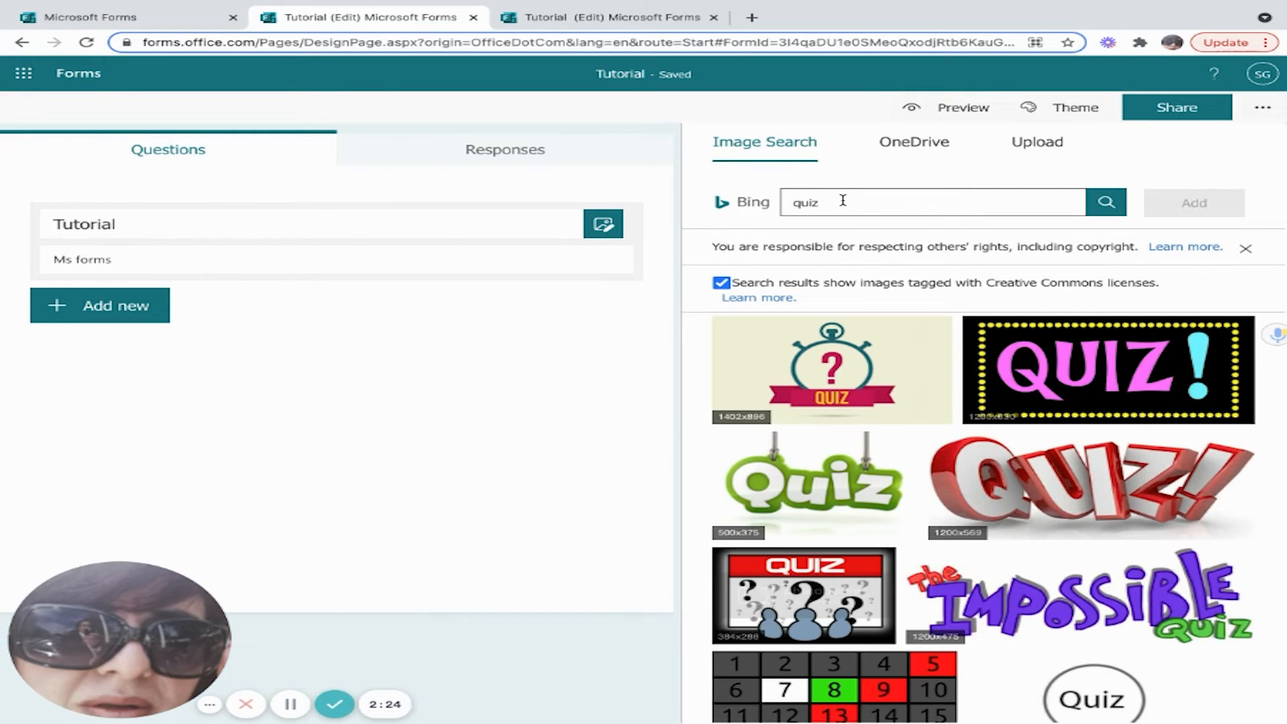
click(815, 487)
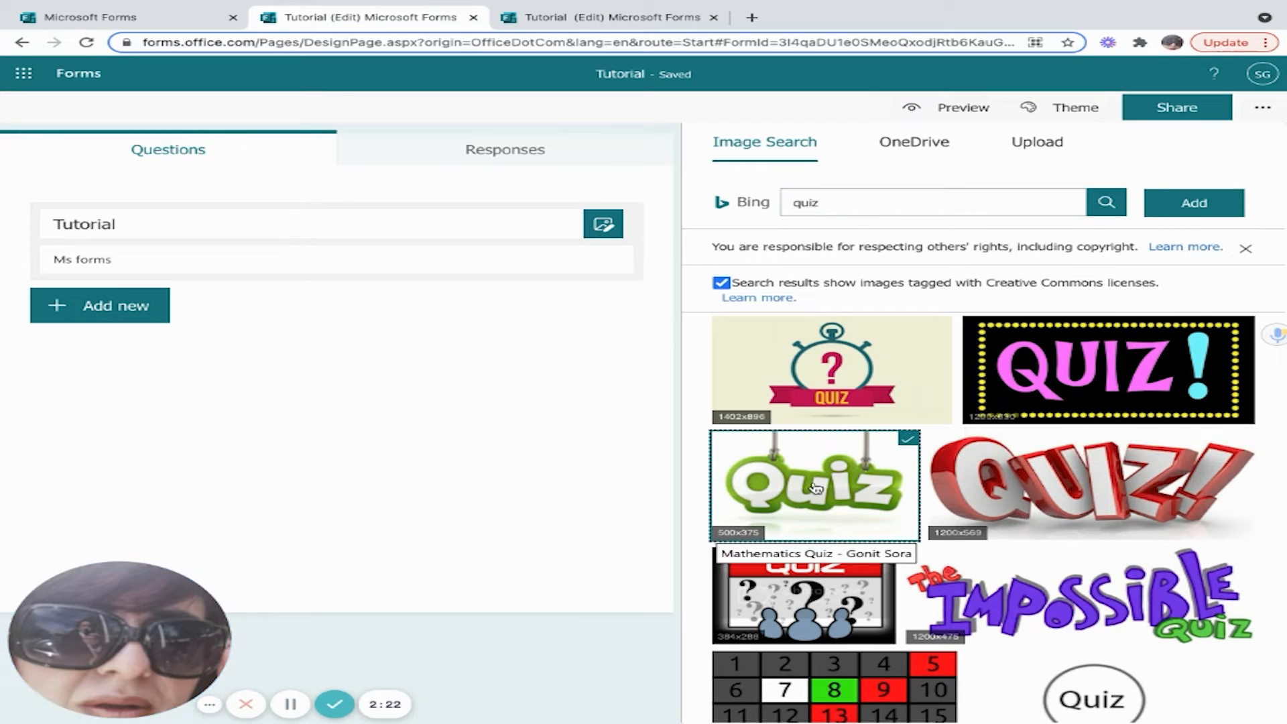
click(1195, 205)
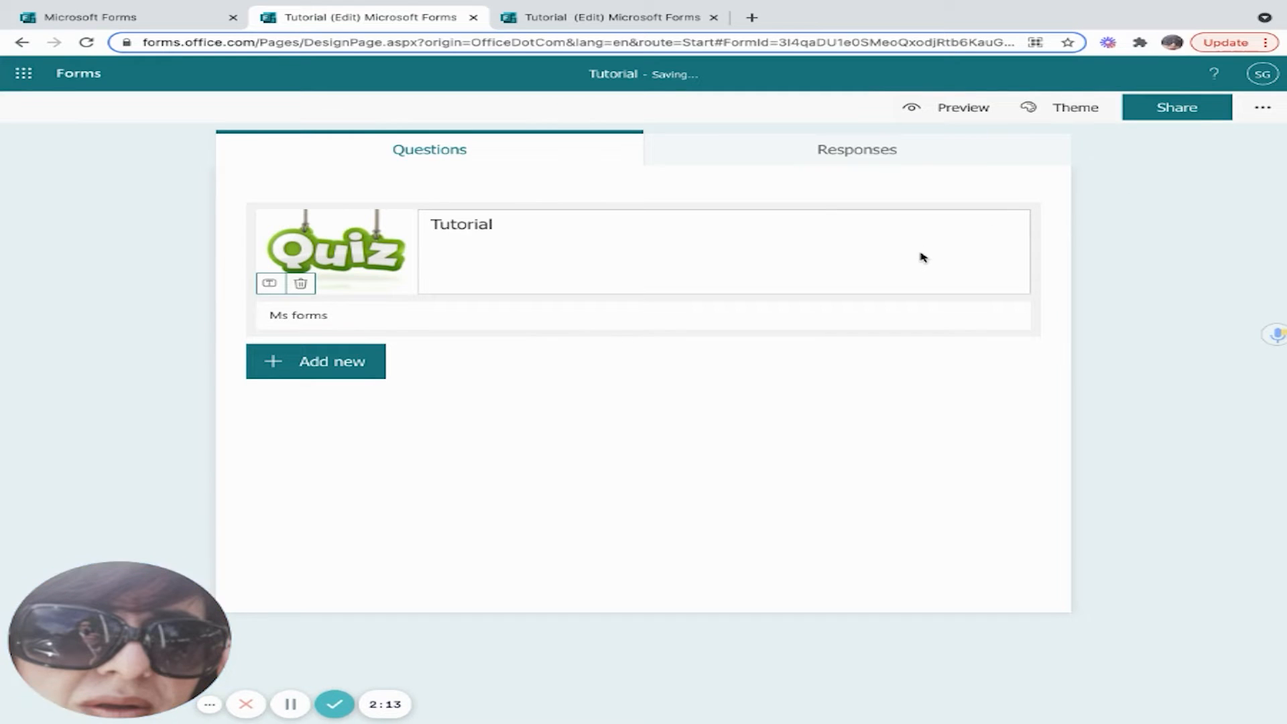
Look at the theme customization options and apply the Teal theme to the quiz
click(1080, 111)
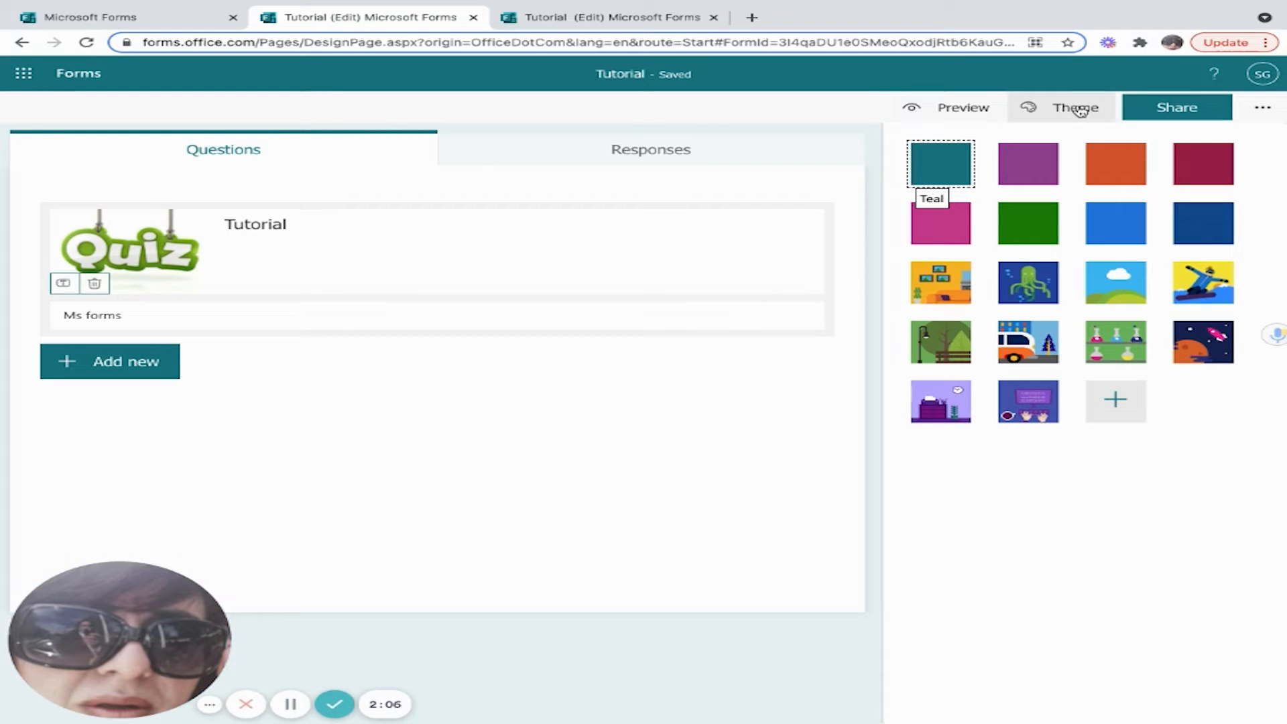
click(1116, 401)
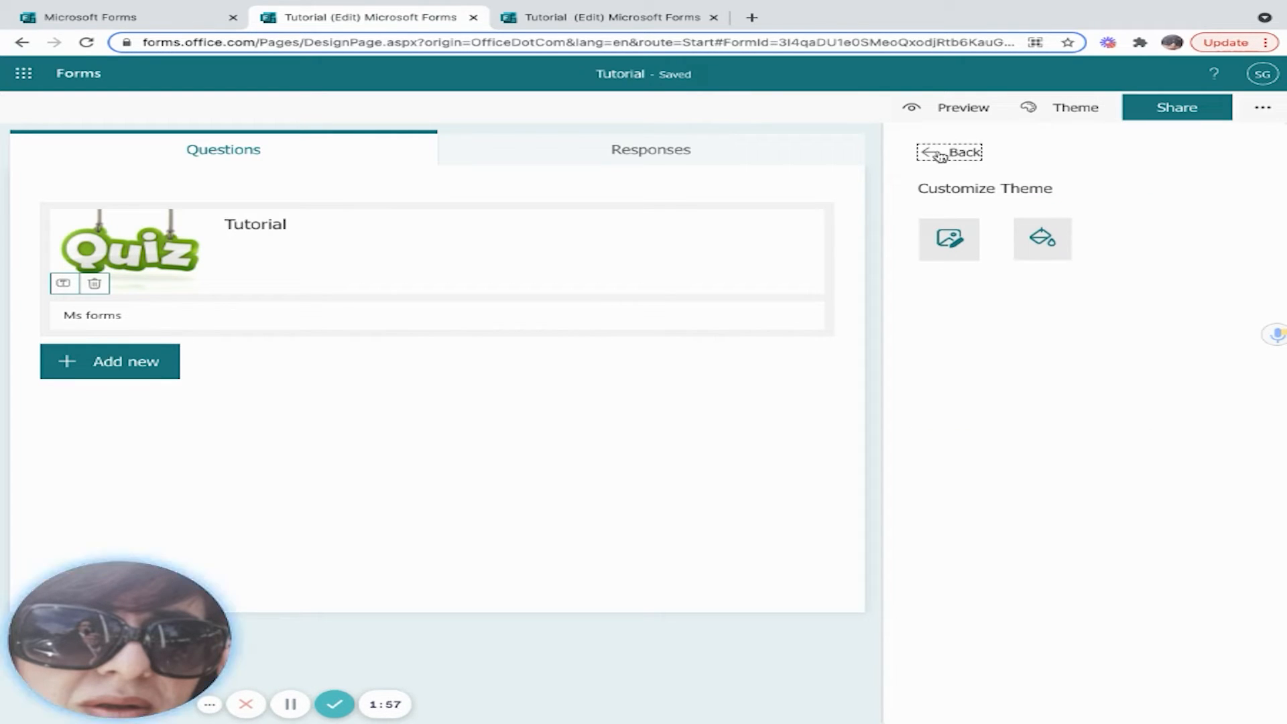
click(932, 155)
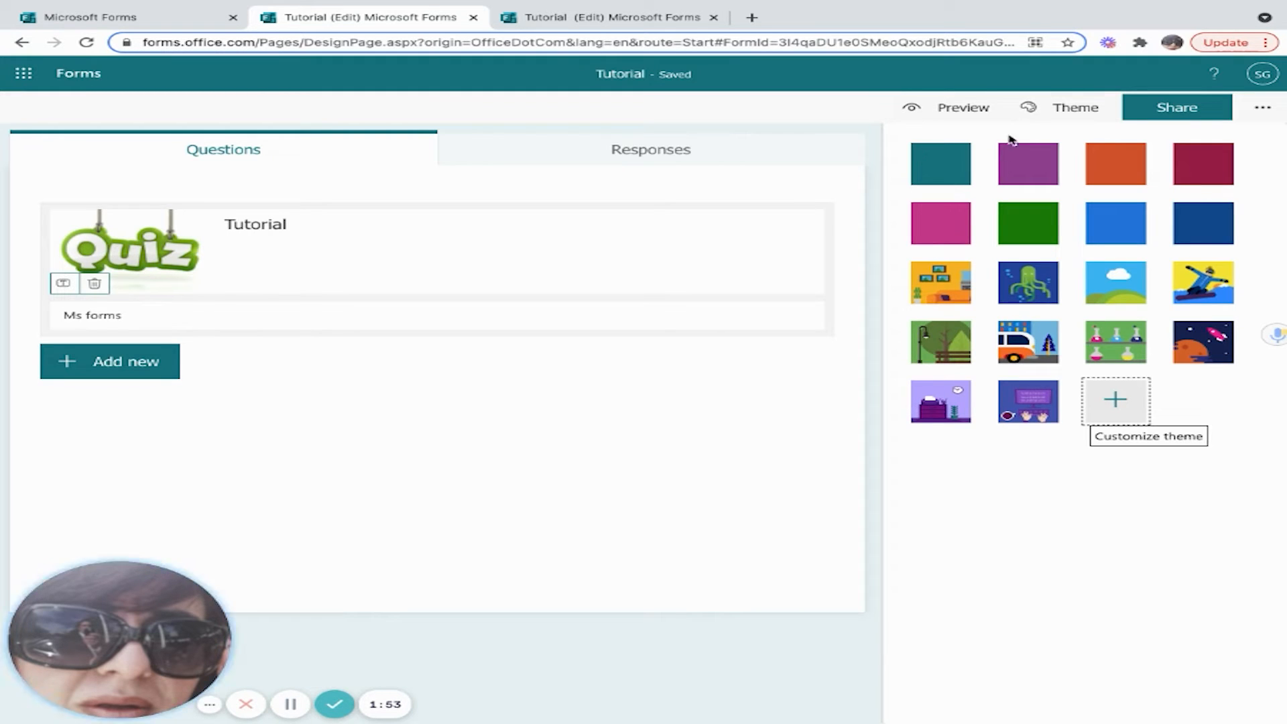
click(942, 168)
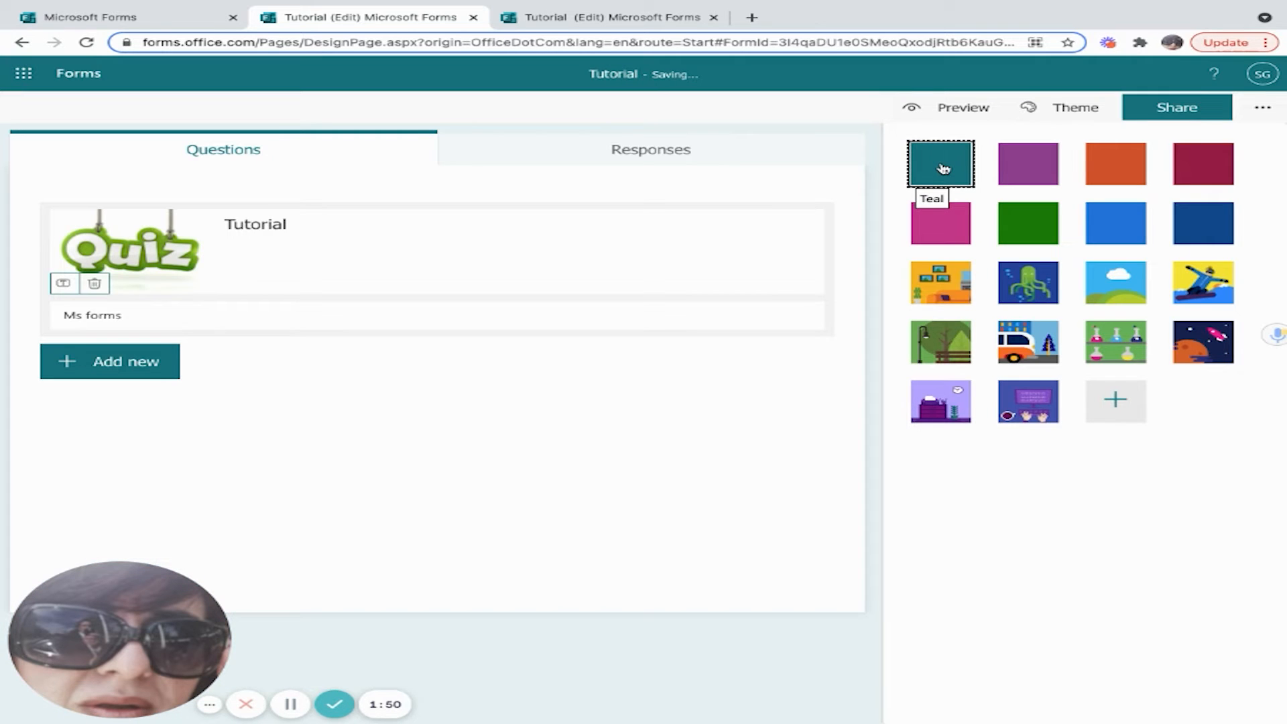
click(1046, 109)
Review the quiz's options for sharing and collecting responses, and open the quiz settings
click(1180, 115)
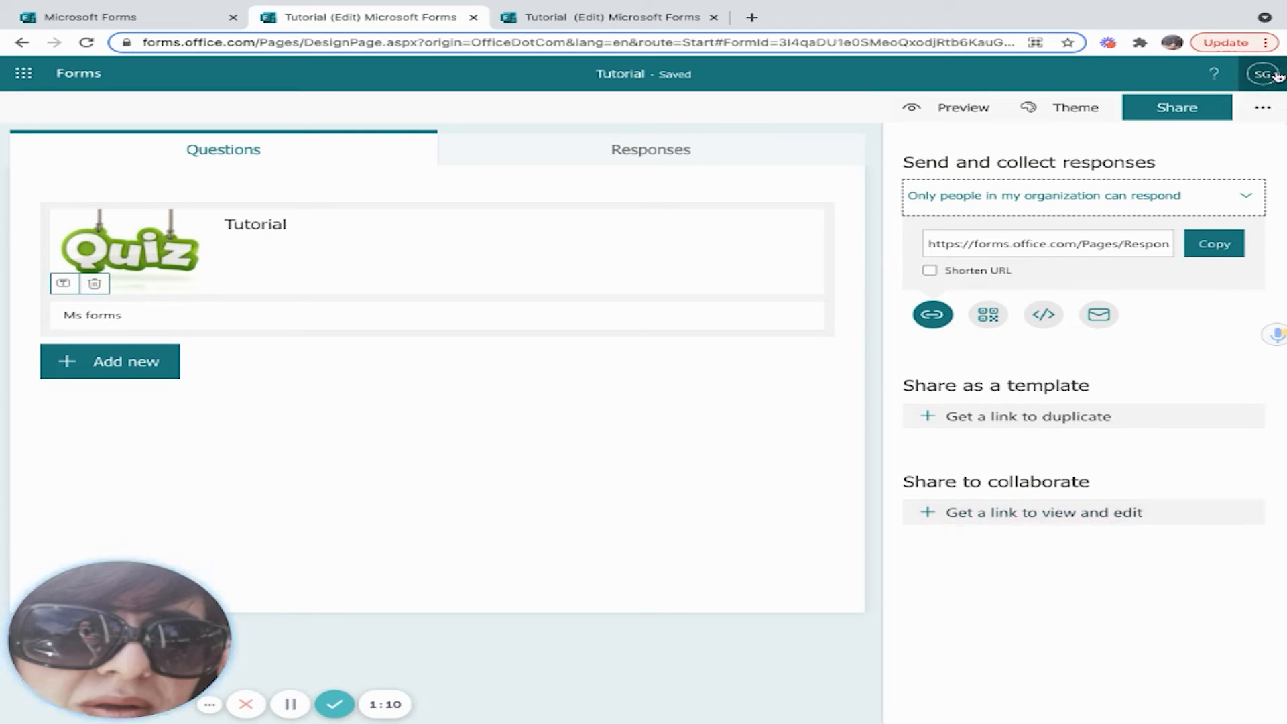
click(1262, 109)
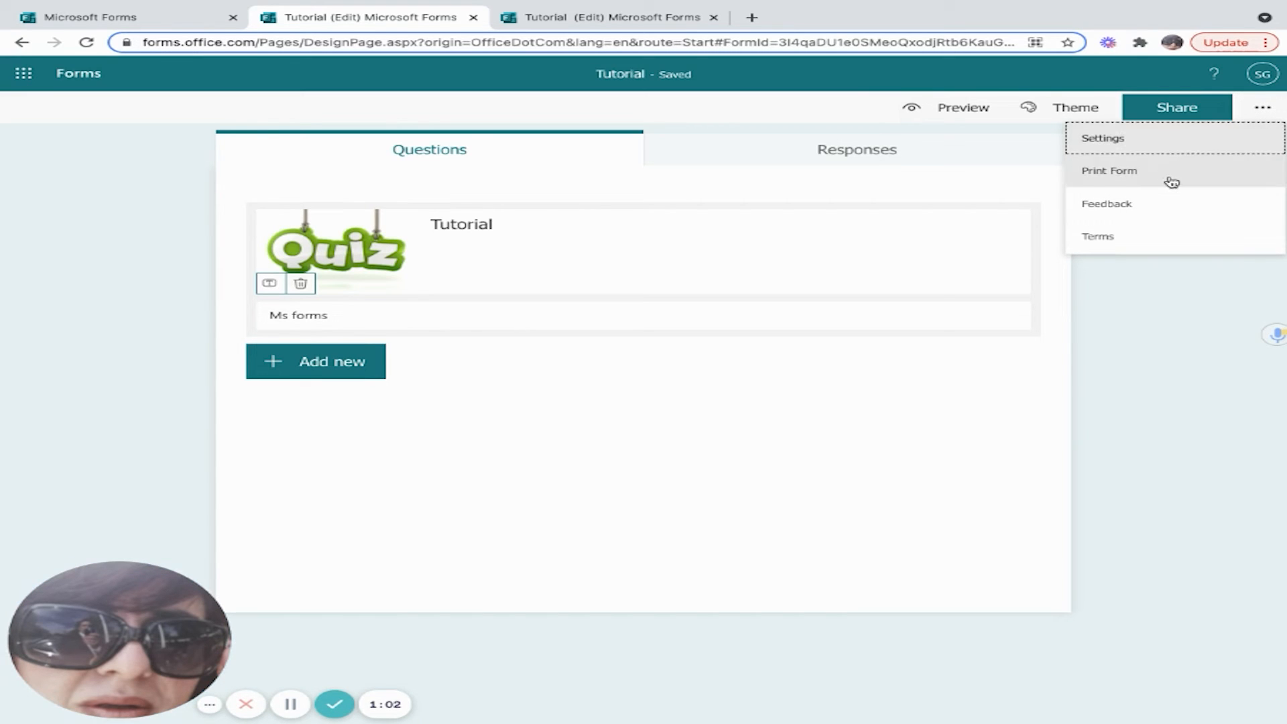
click(1218, 137)
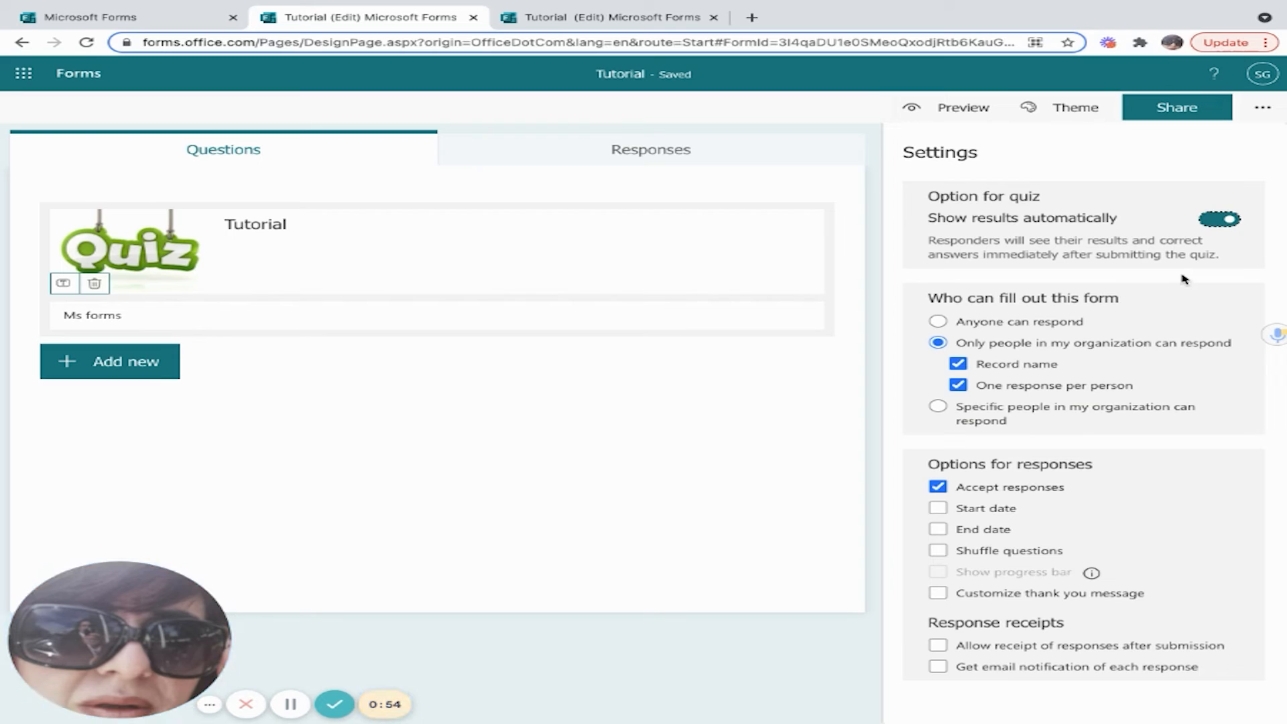
Turn automatic results off and on again, try allowing anyone to respond, and restrict responses to only people in my organization
click(1232, 220)
click(1210, 221)
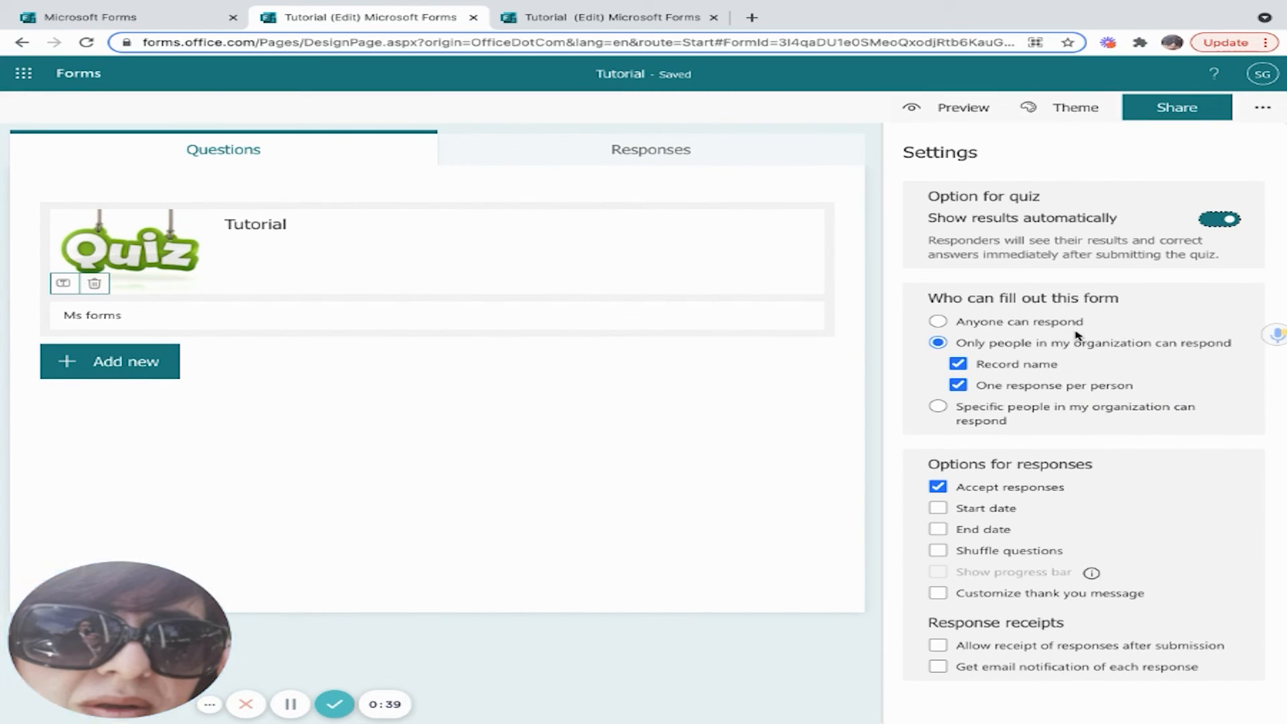
click(935, 323)
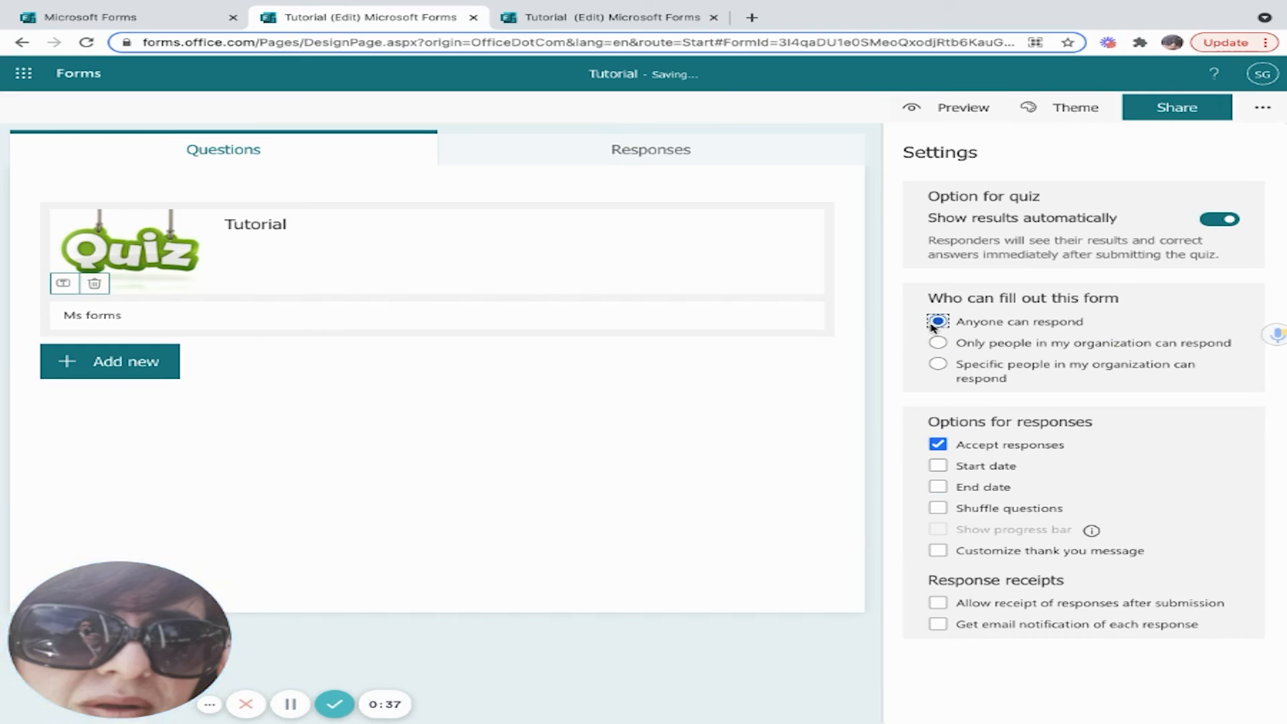
click(938, 343)
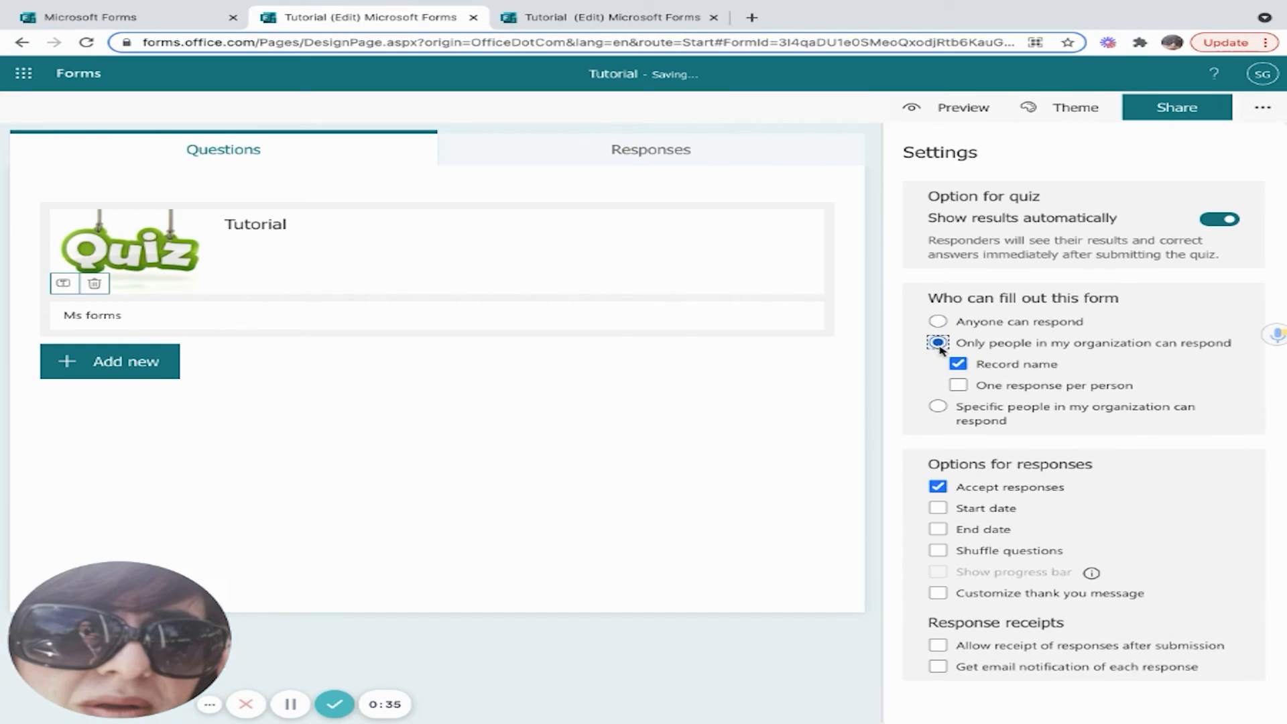